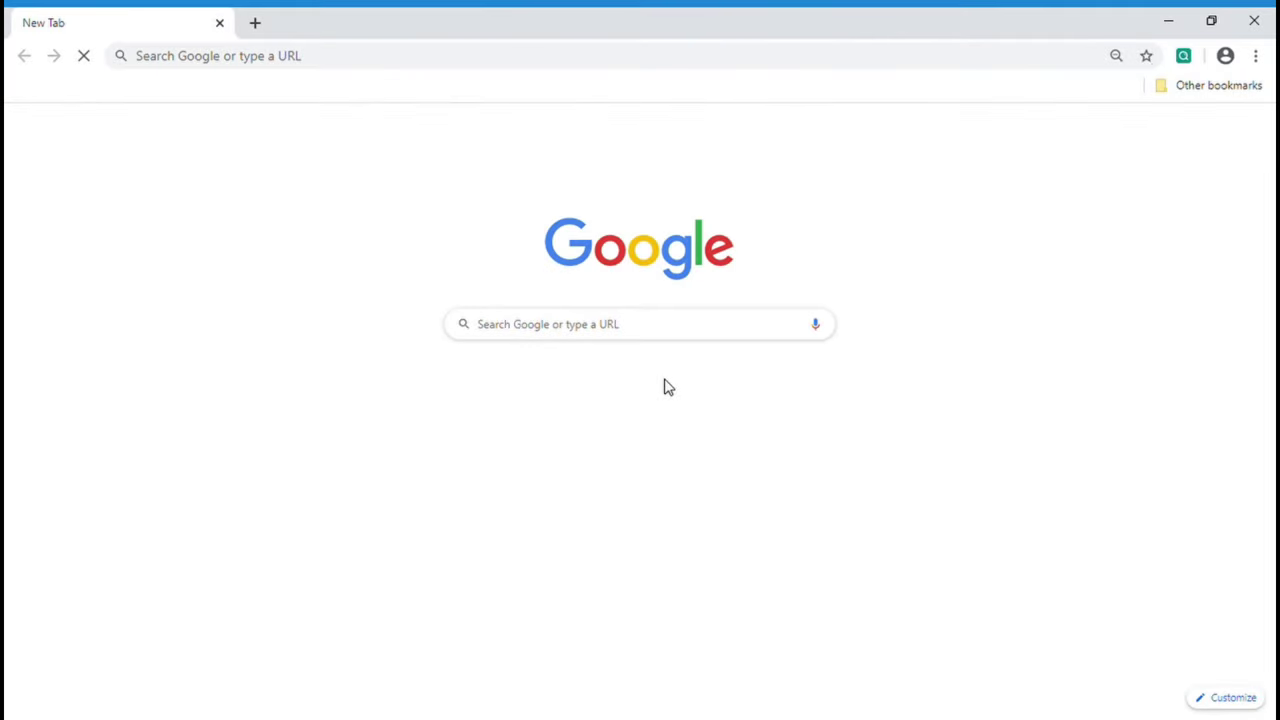
# - Load router.asus.com in Chrome to bring up the RT-AC68U Quick Internet Setup wizard
pyautogui.click(452, 67)
pyautogui.write('ro')
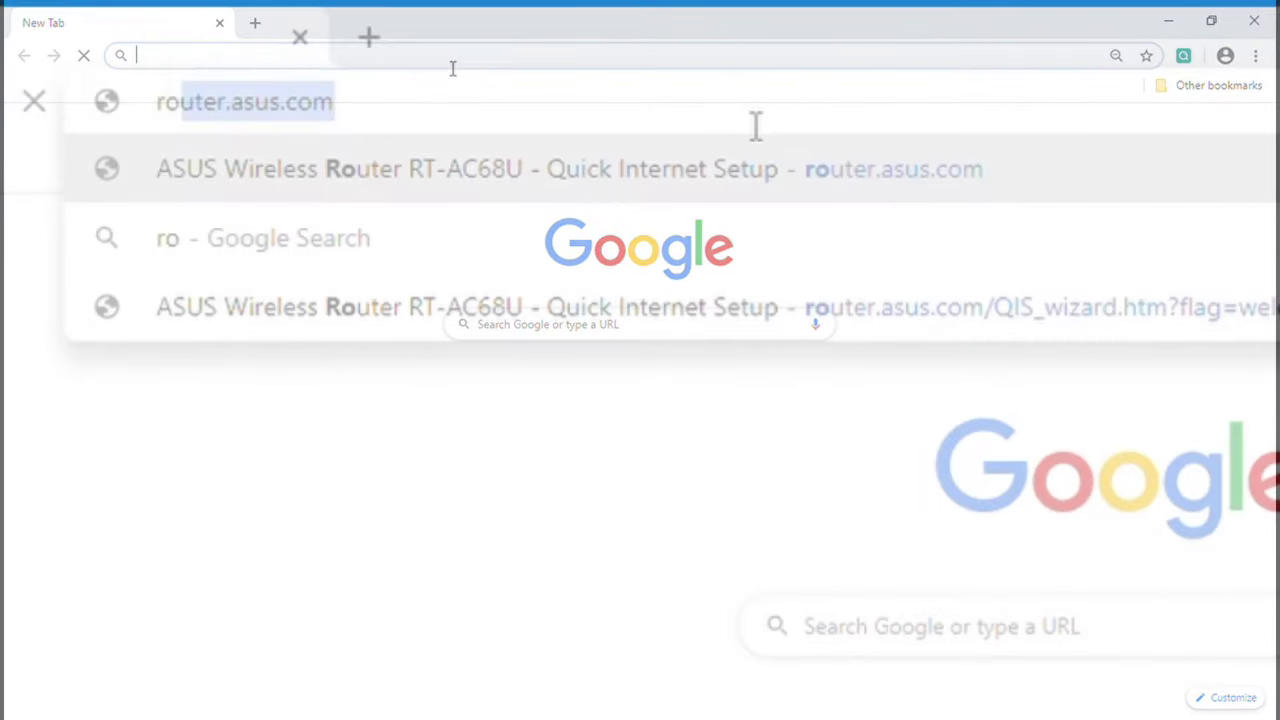
pyautogui.write('u')
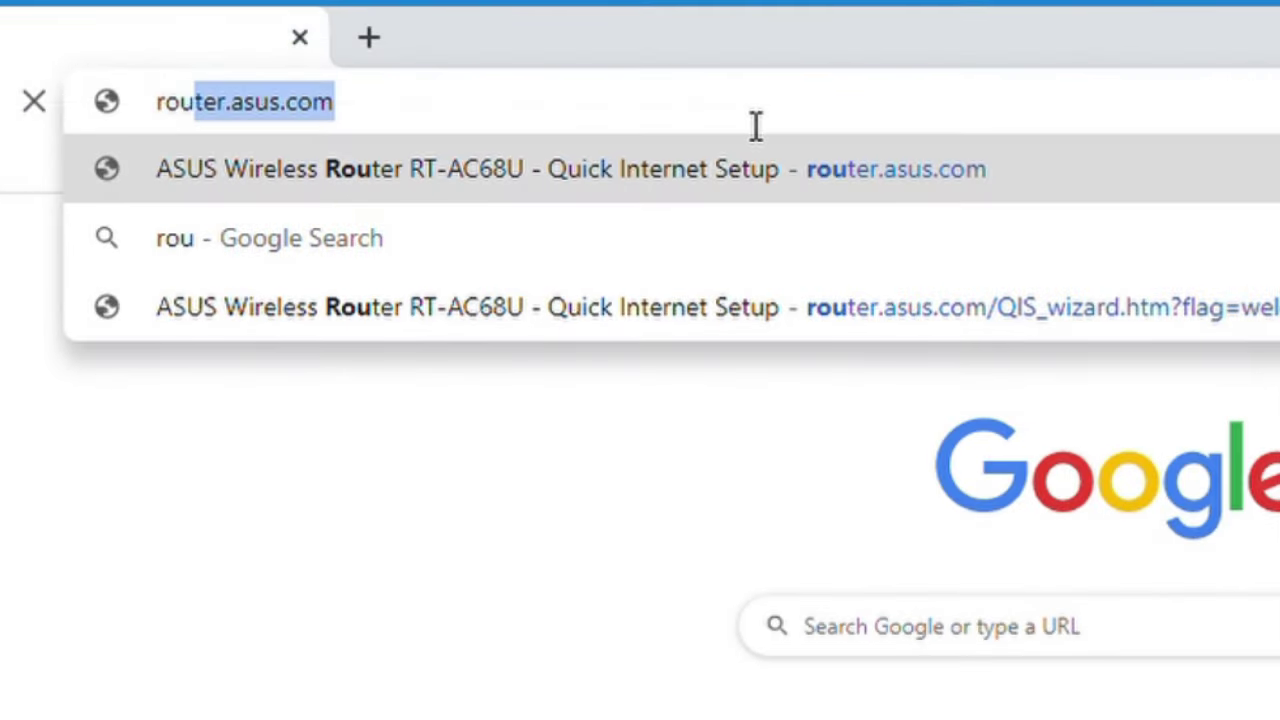
pyautogui.write('ter.a')
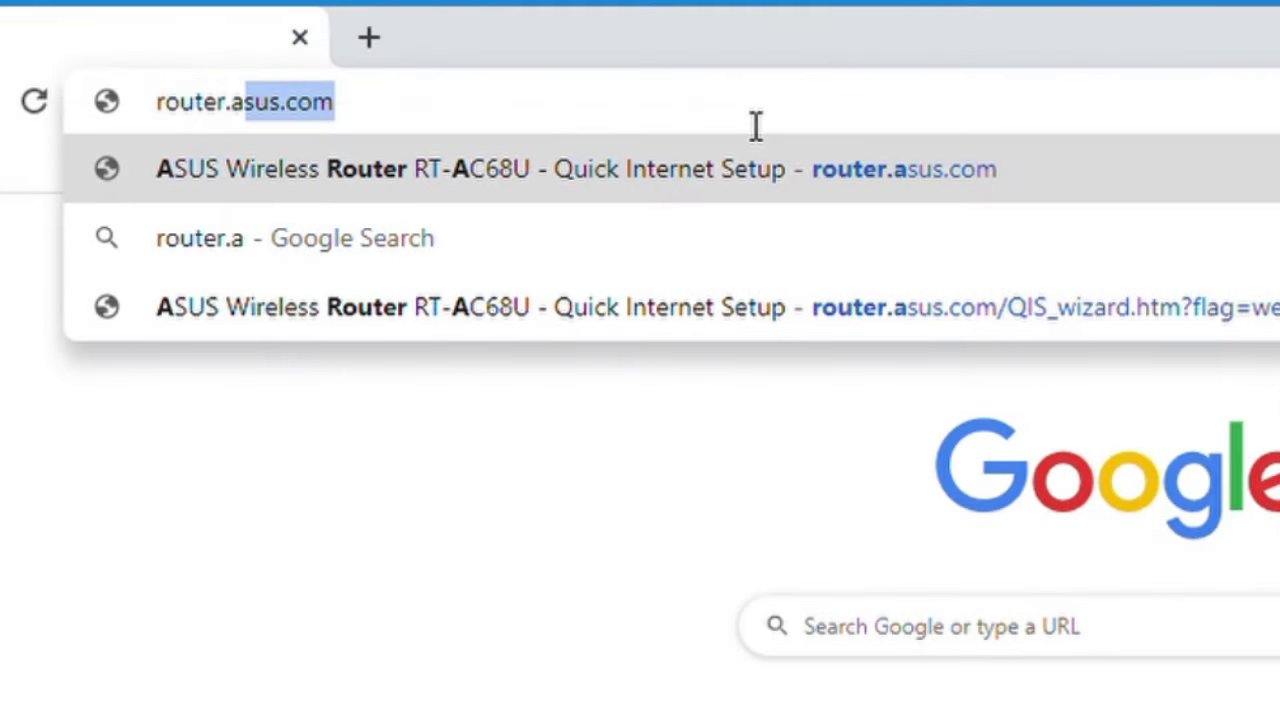
pyautogui.write('sus.com')
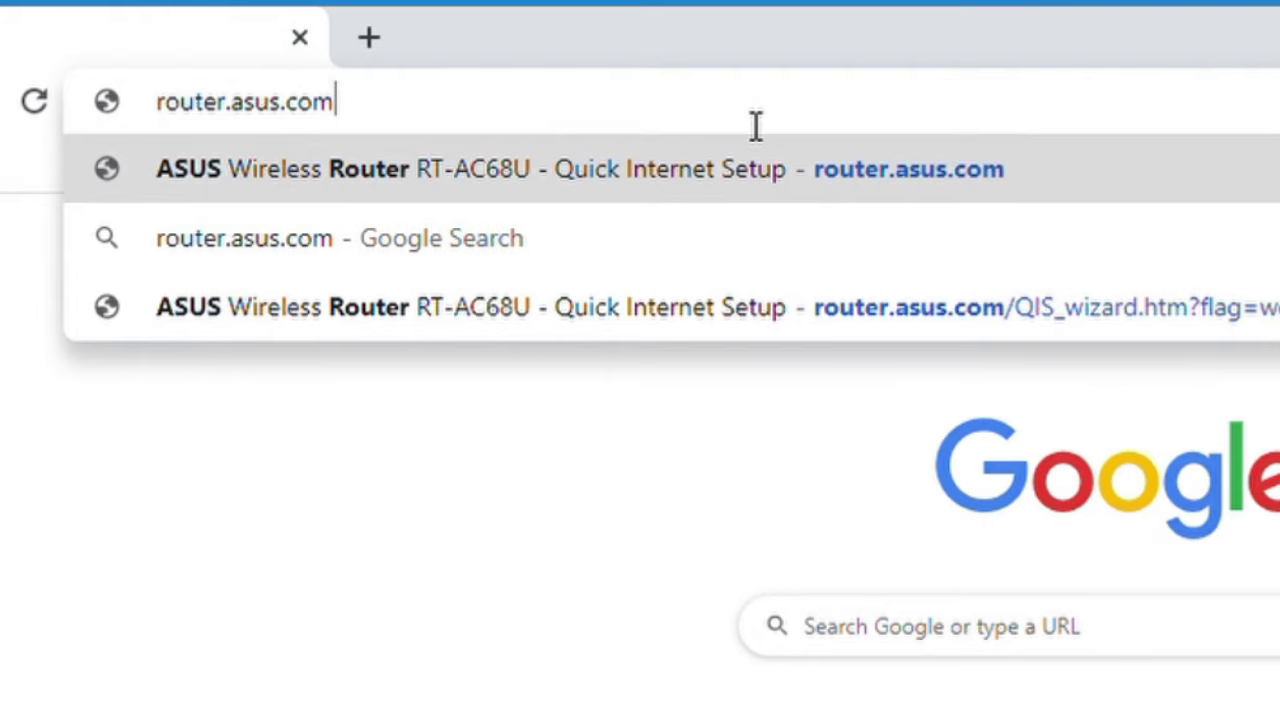
pyautogui.press('Return')
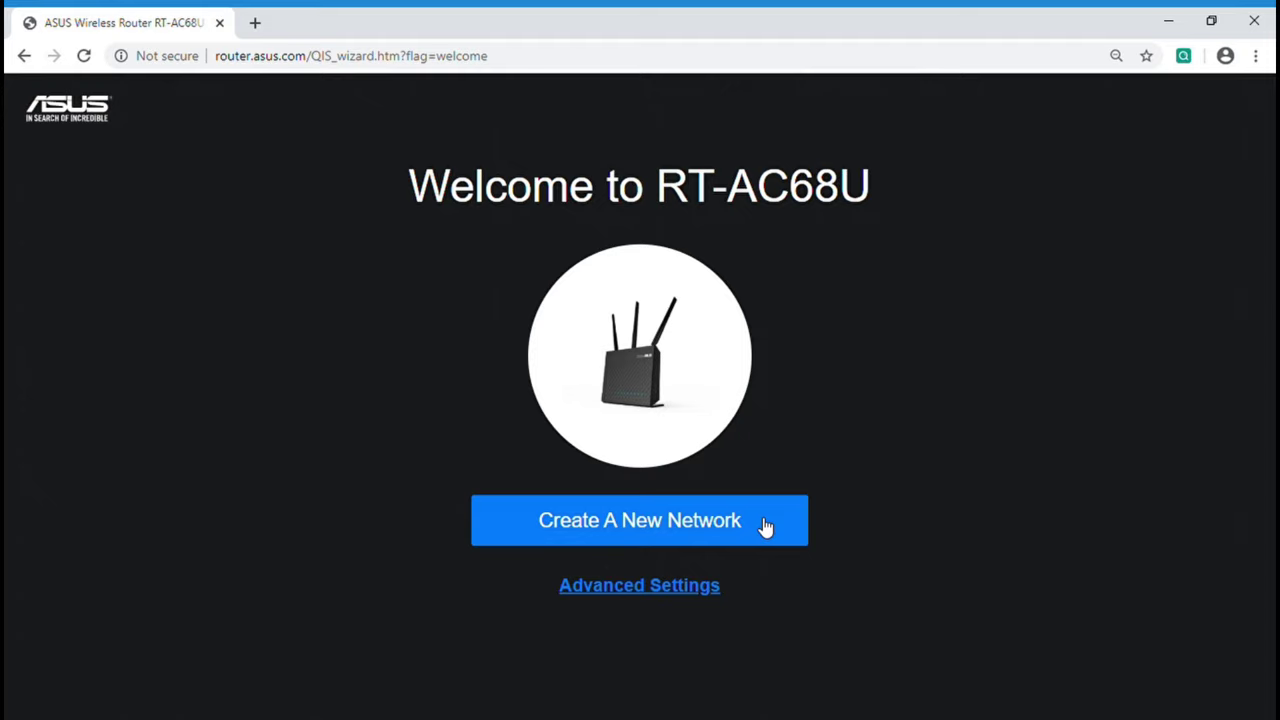
# - Choose Create A New Network to begin the PPPoE internet setup
pyautogui.click(765, 524)
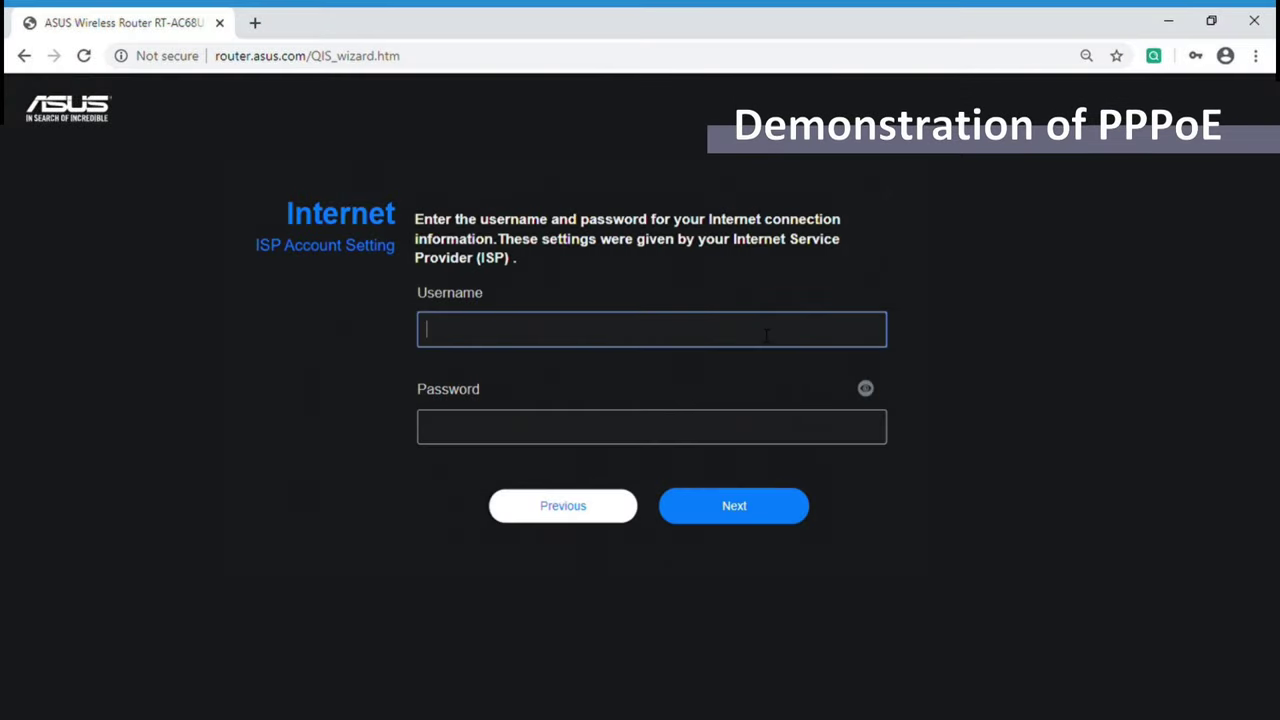
# - Submit the ISP-supplied PPPoE username and password, then enter the static IP address
pyautogui.write('xxxxxxx')
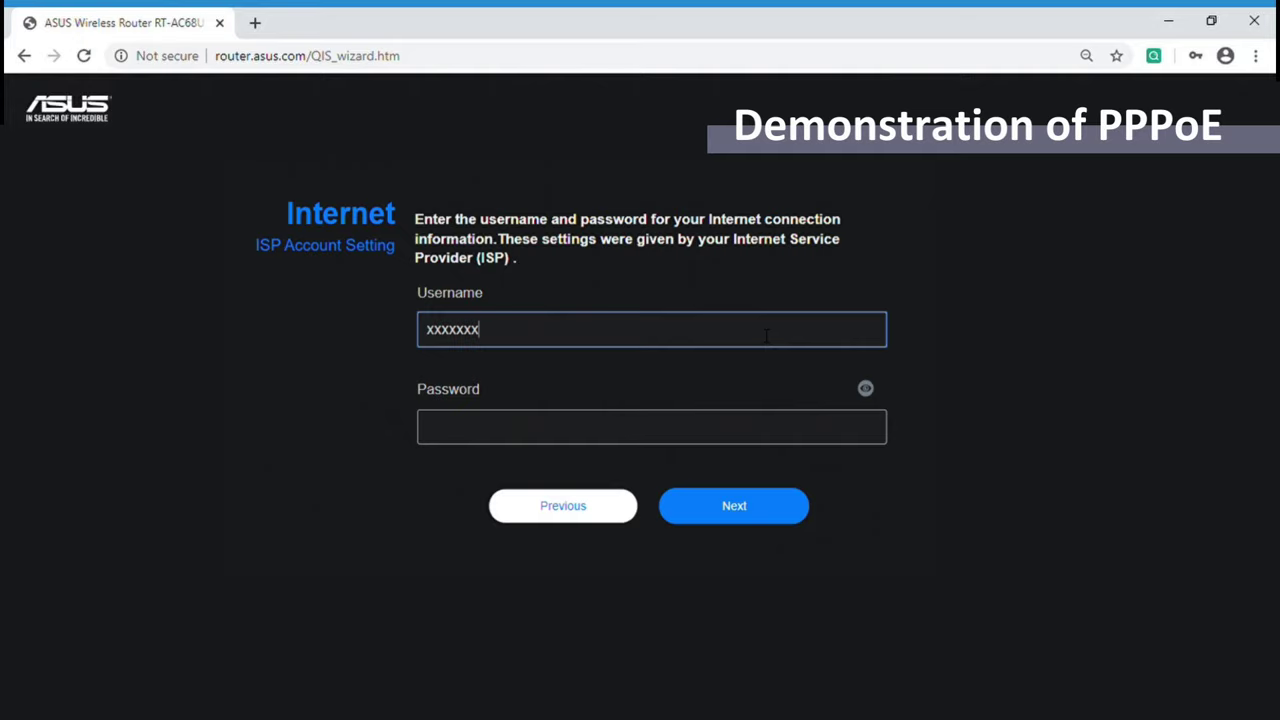
pyautogui.write('x@hinet.net')
pyautogui.press('Tab')
pyautogui.write('xxx')
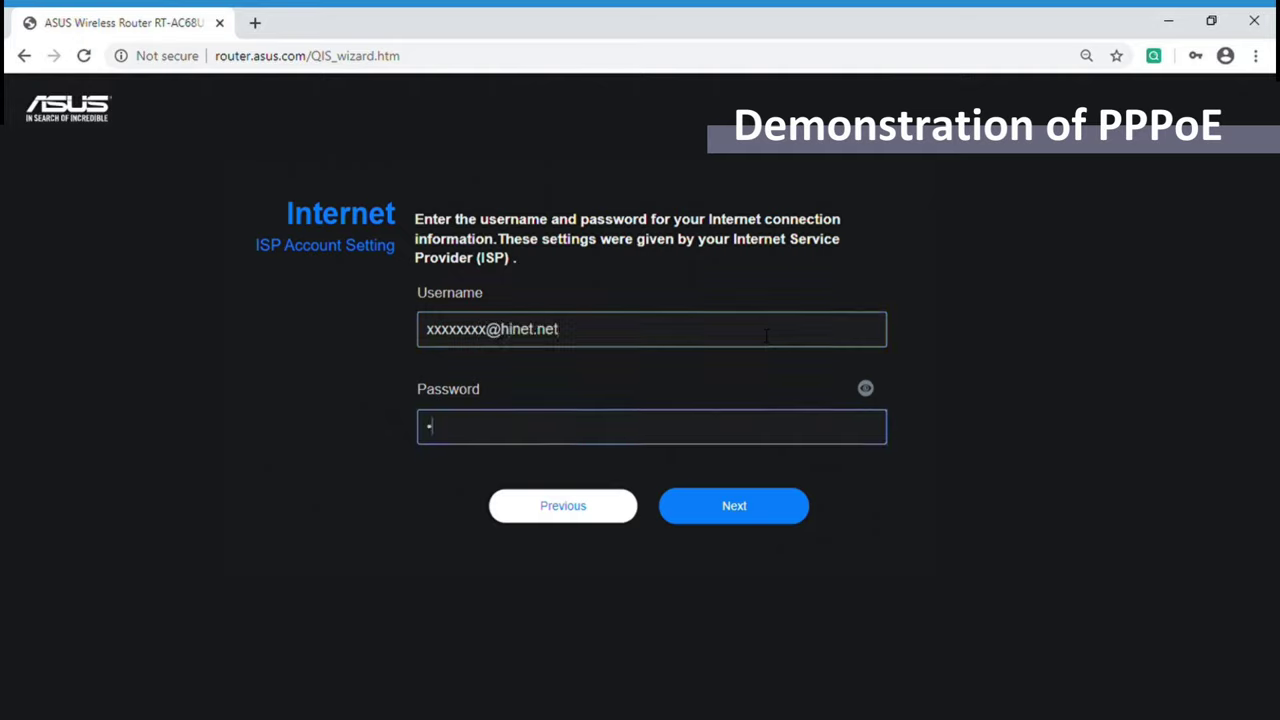
pyautogui.write('xxxxx')
pyautogui.click(786, 514)
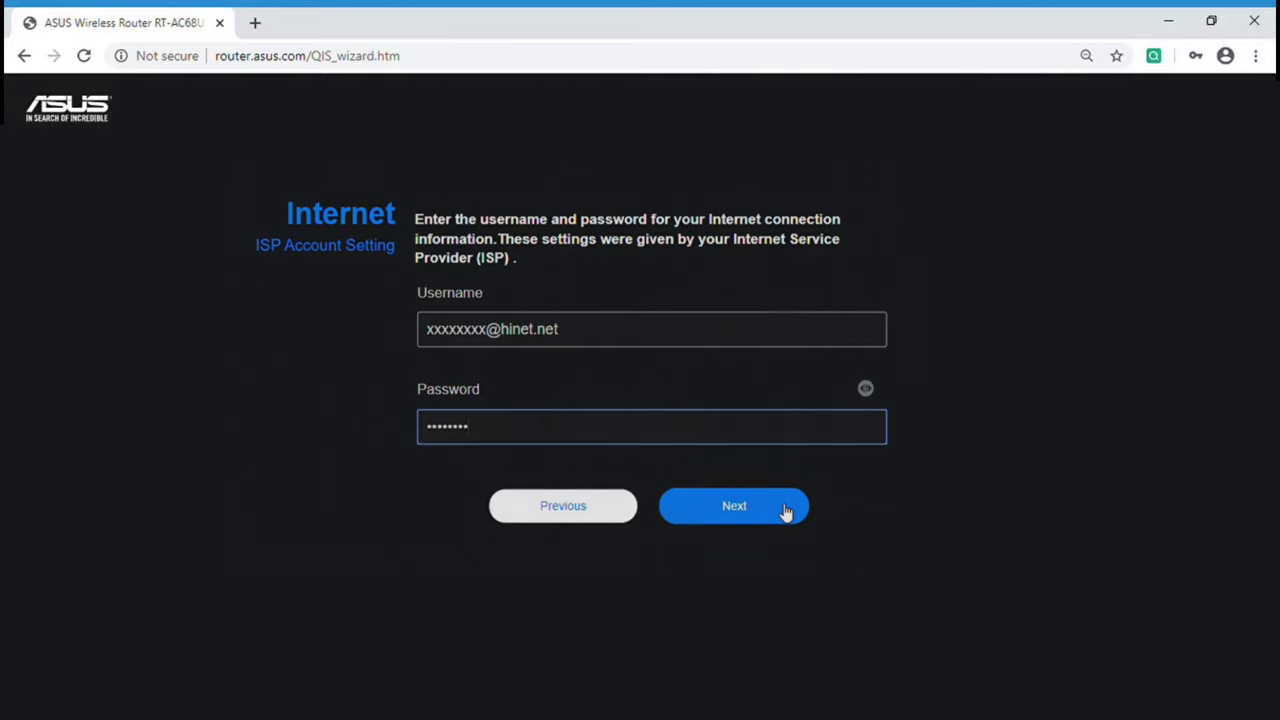
pyautogui.write('XXX.XXX')
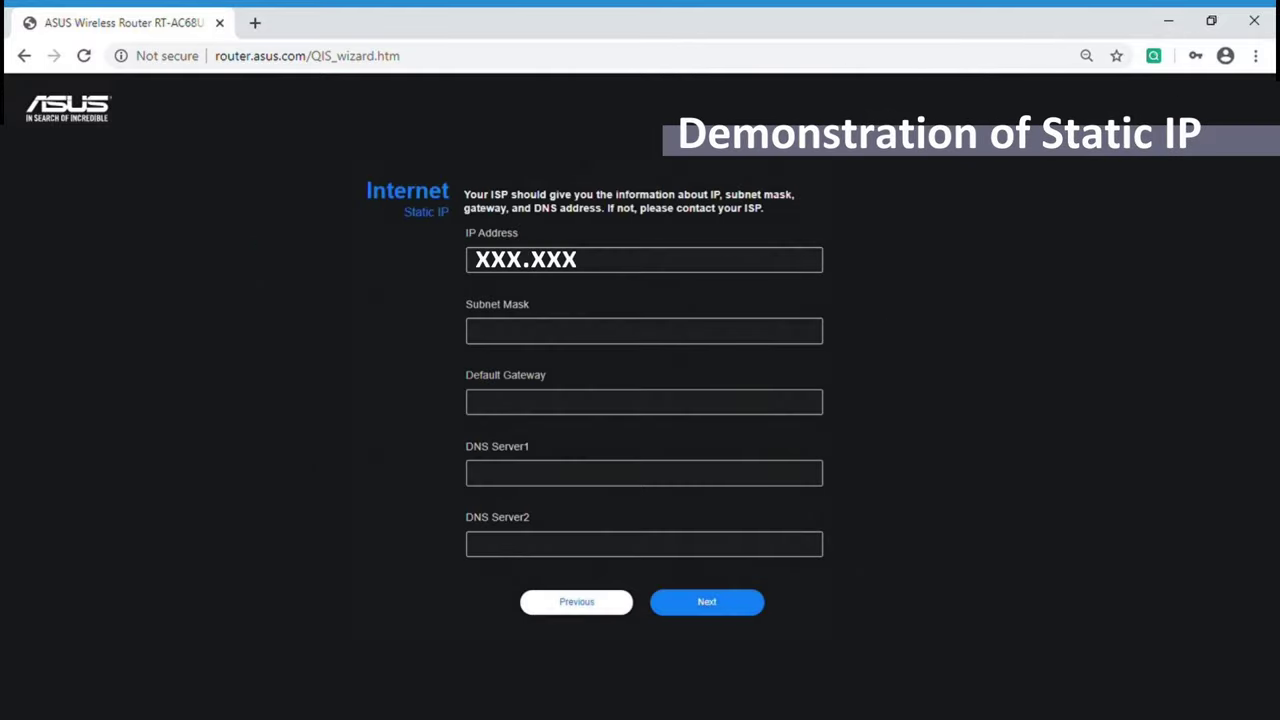
pyautogui.write('.XXX.XXX')
# - Fill in subnet mask 255.255.255.0, the default gateway, and DNS Server1 8.8.8.8
pyautogui.press('Tab')
pyautogui.write('255')
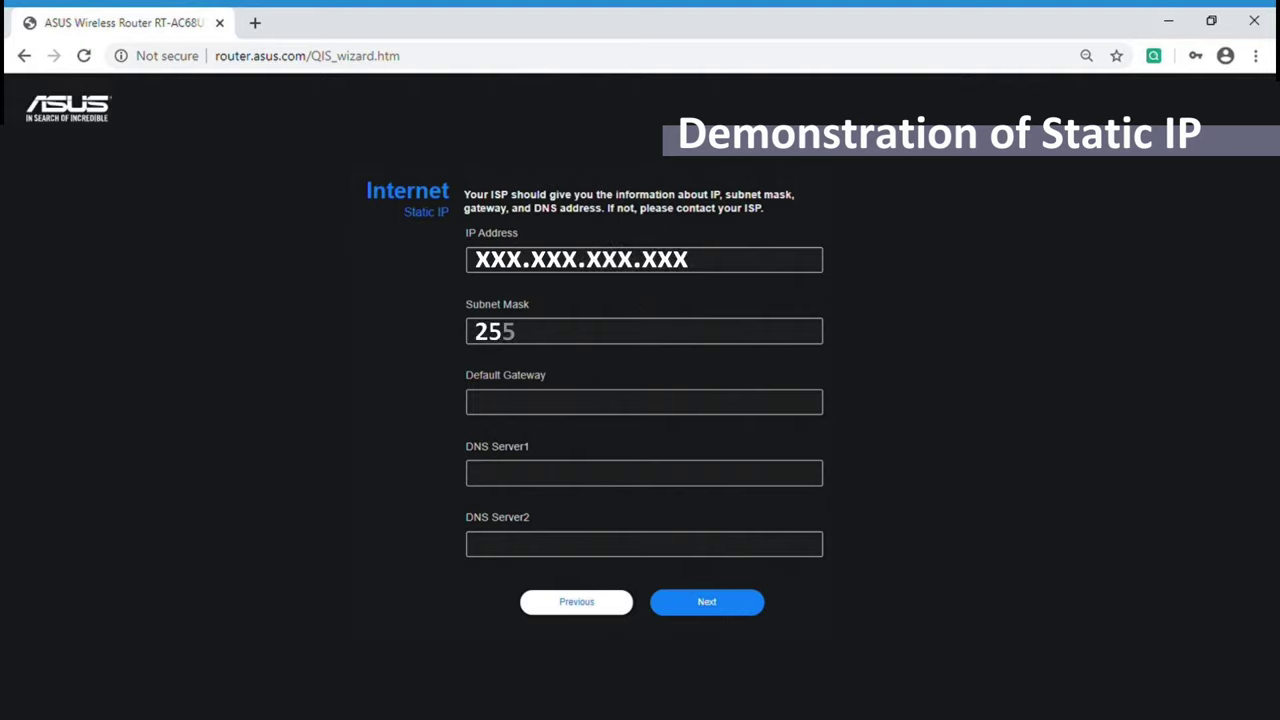
pyautogui.write('.255.255.0')
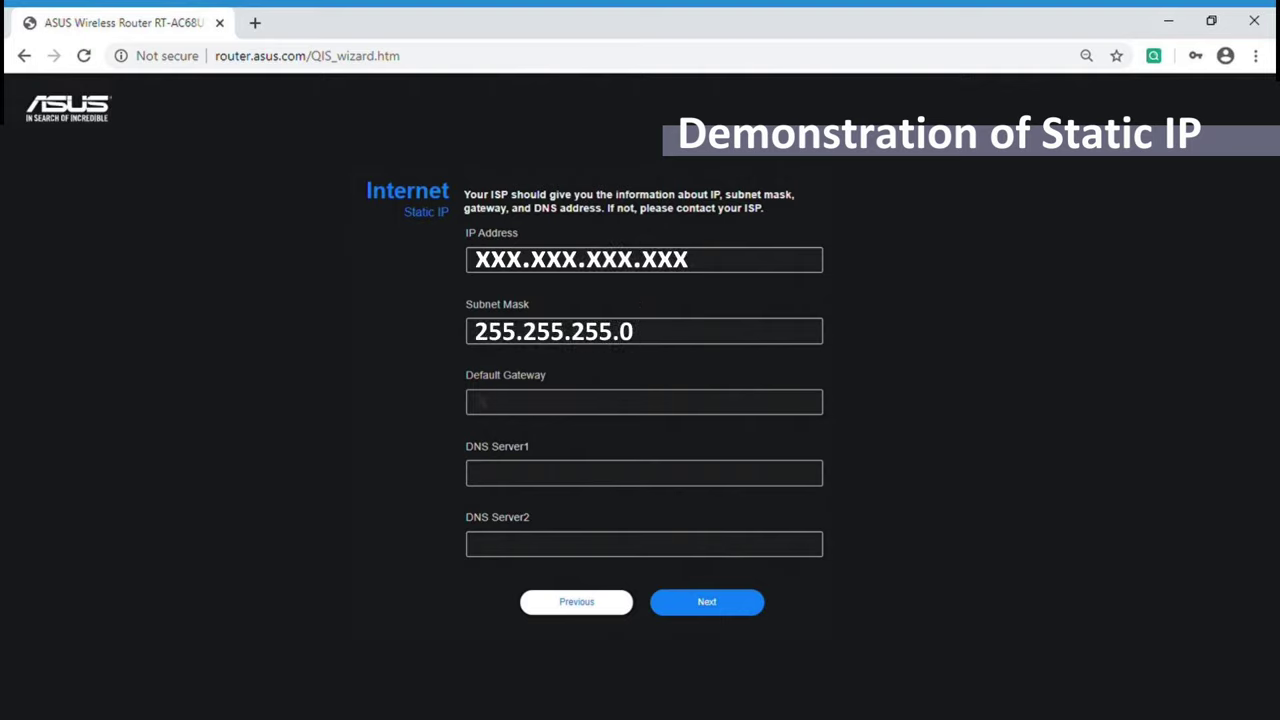
pyautogui.press('Tab')
pyautogui.write('XXX.XXX.XXX.XXX')
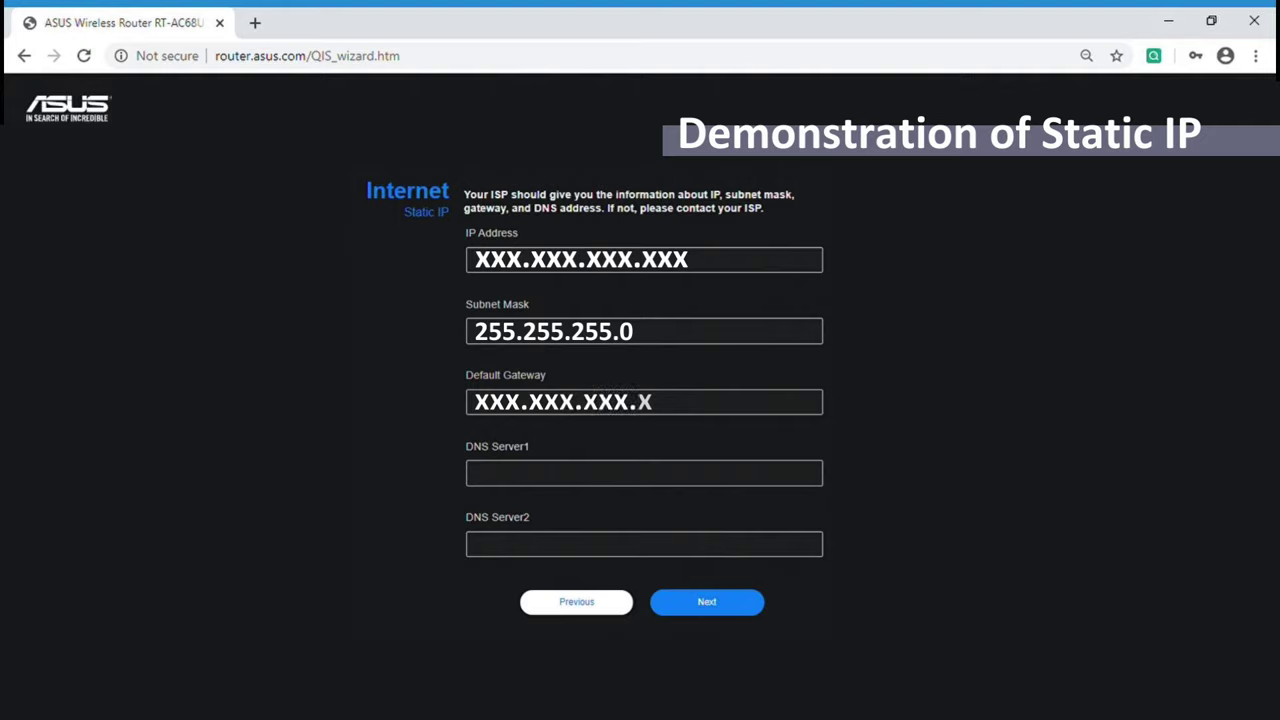
pyautogui.press('Tab')
pyautogui.write('8.8.8.8')
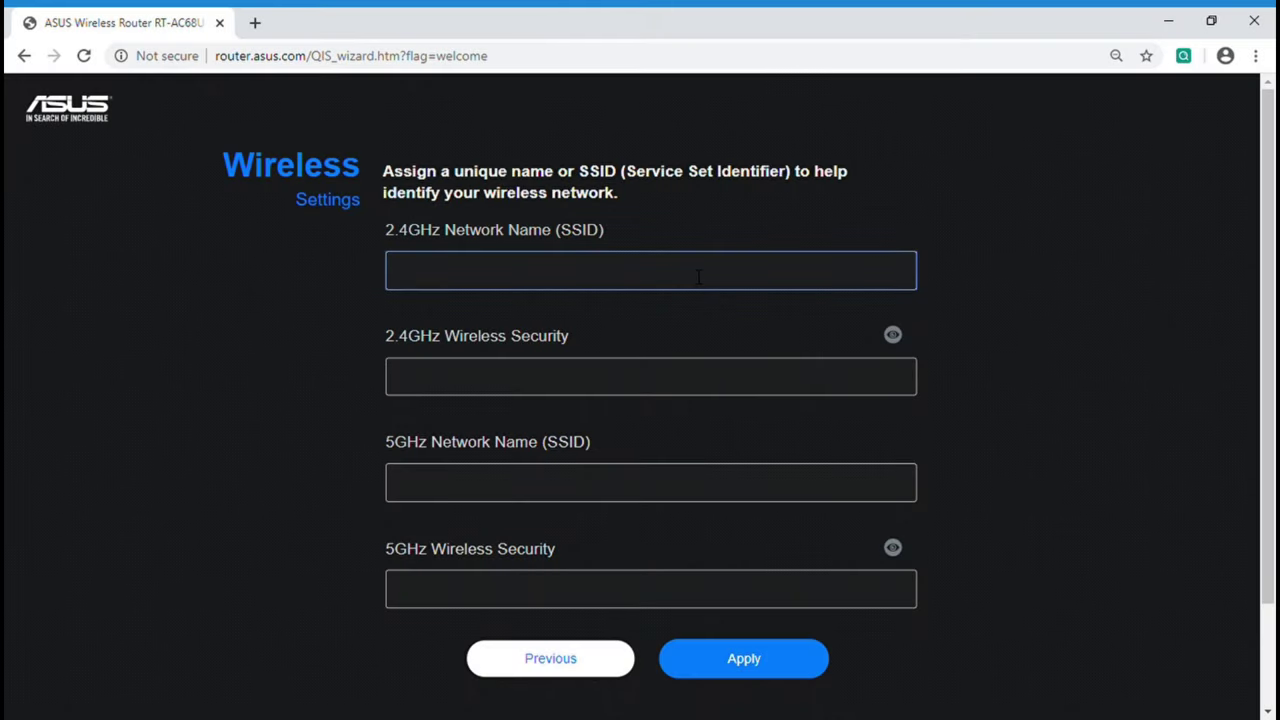
# - Name the networks 'asus' and 'asus_5G' with an eight-character key, and apply
pyautogui.write('asus')
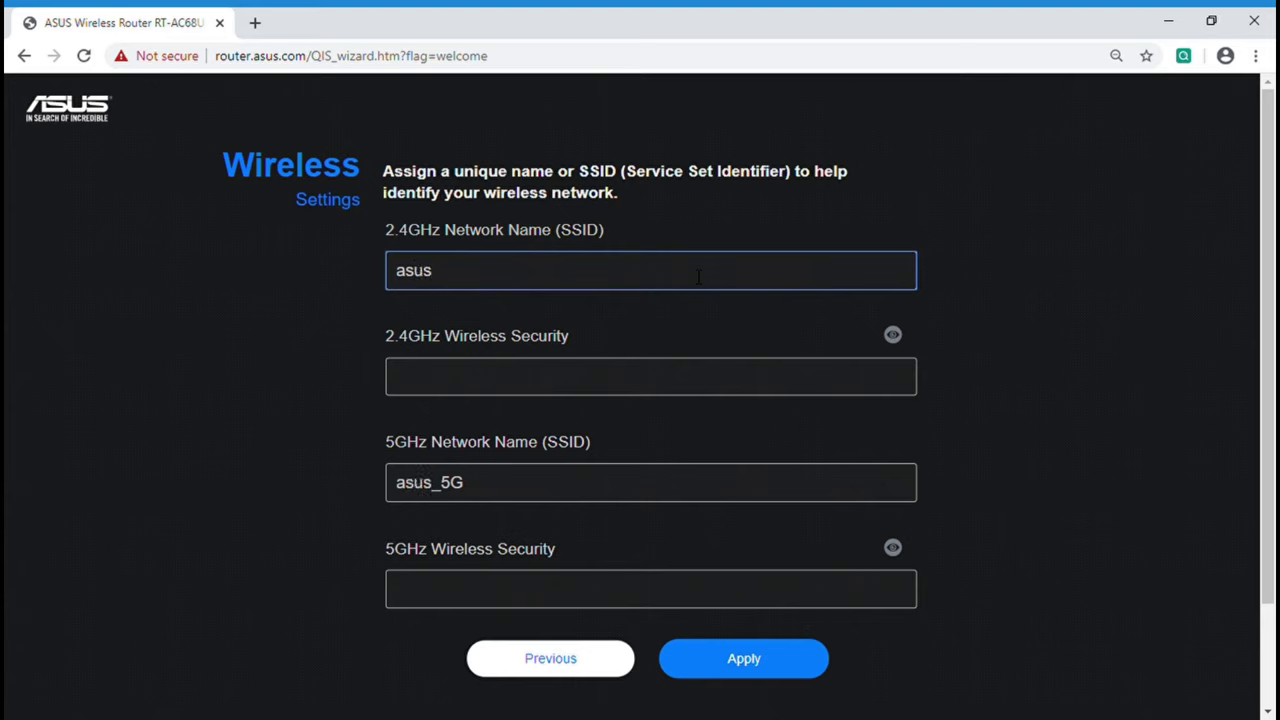
pyautogui.press('Tab')
pyautogui.write('*****')
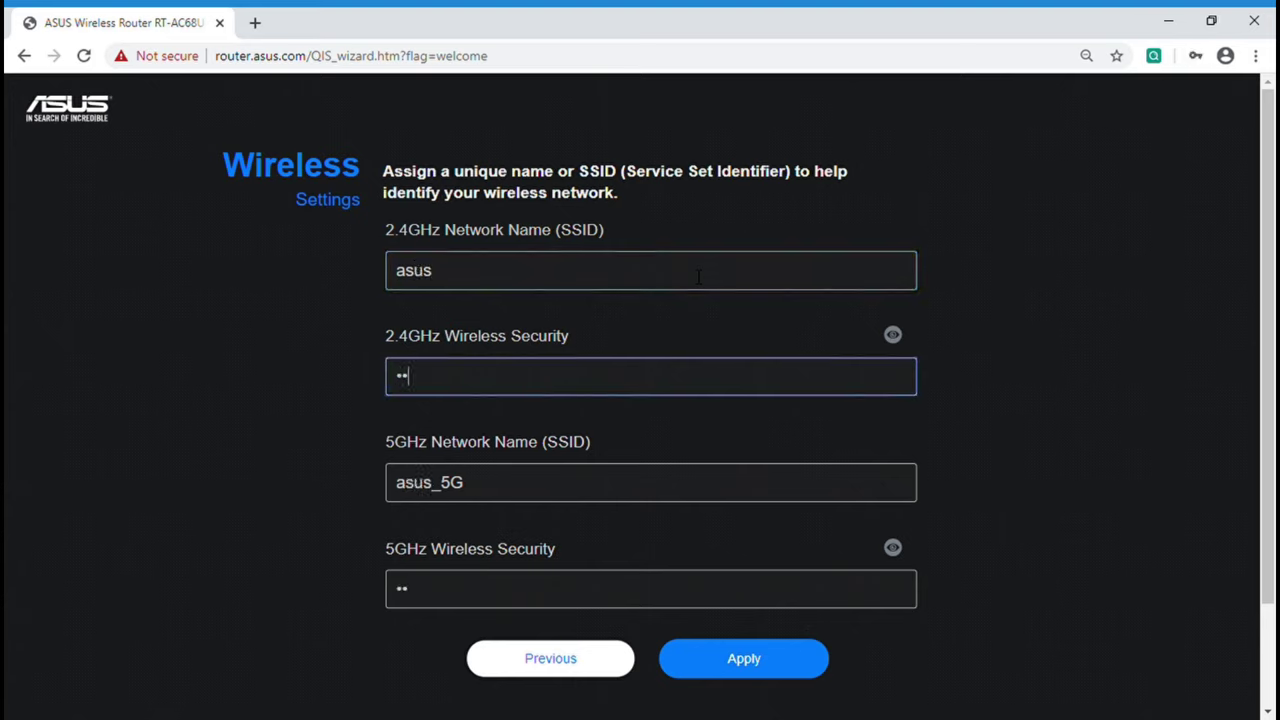
pyautogui.write('***')
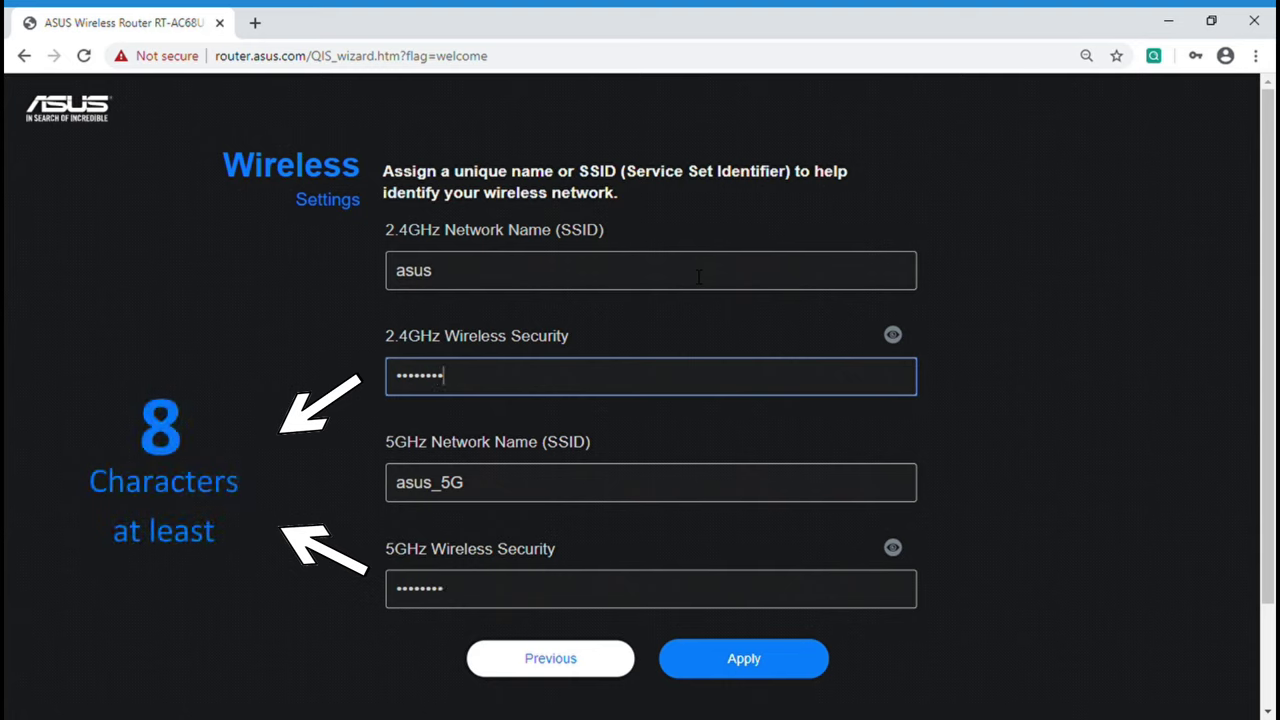
pyautogui.press('Tab')
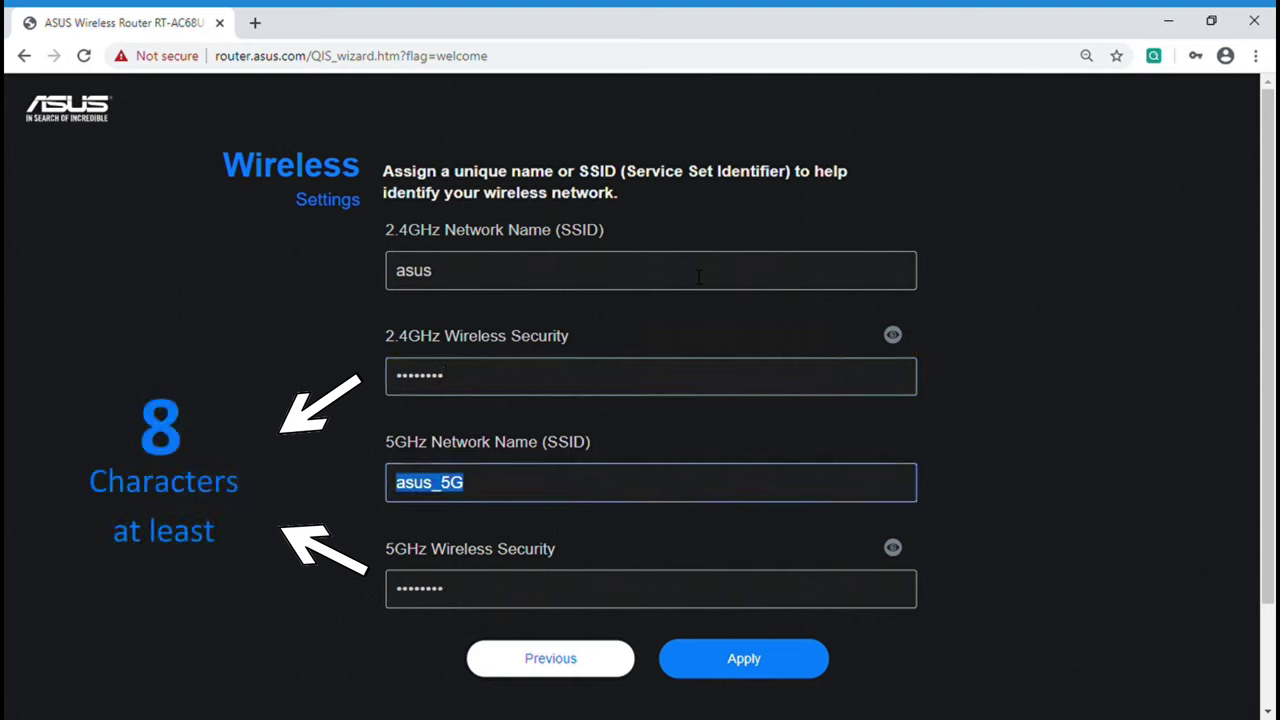
pyautogui.press('Tab')
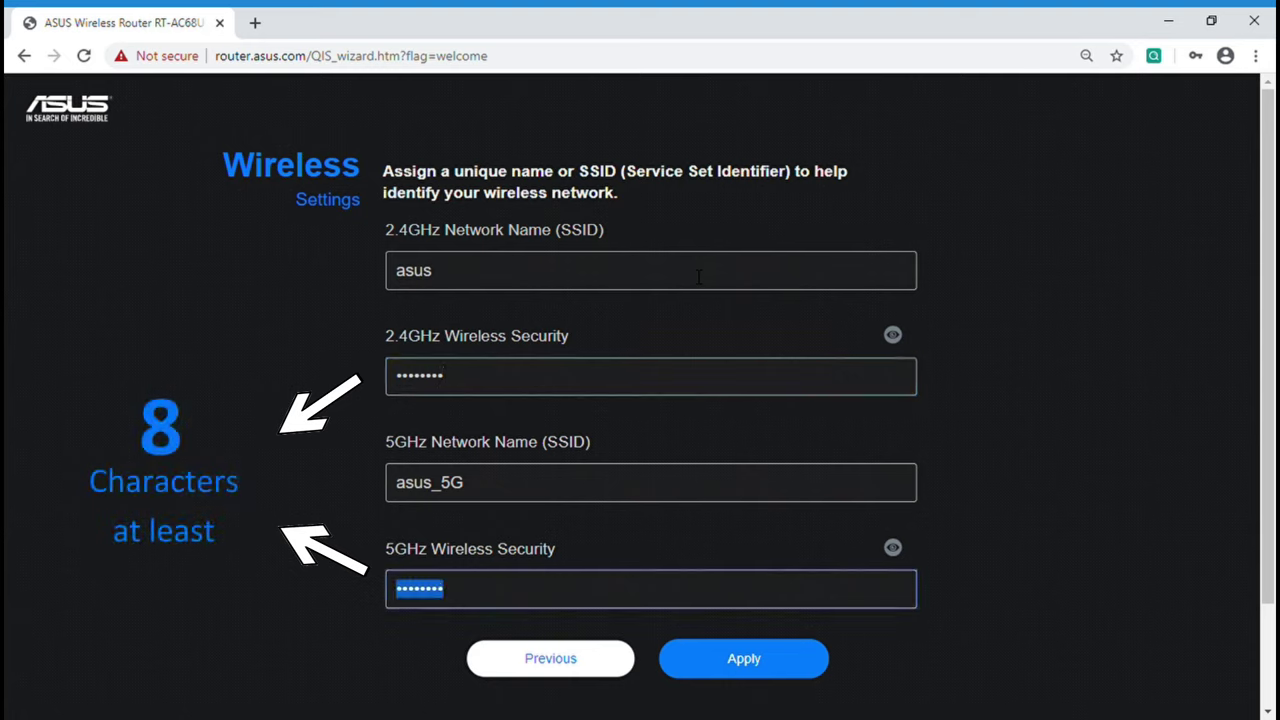
pyautogui.press('Tab')
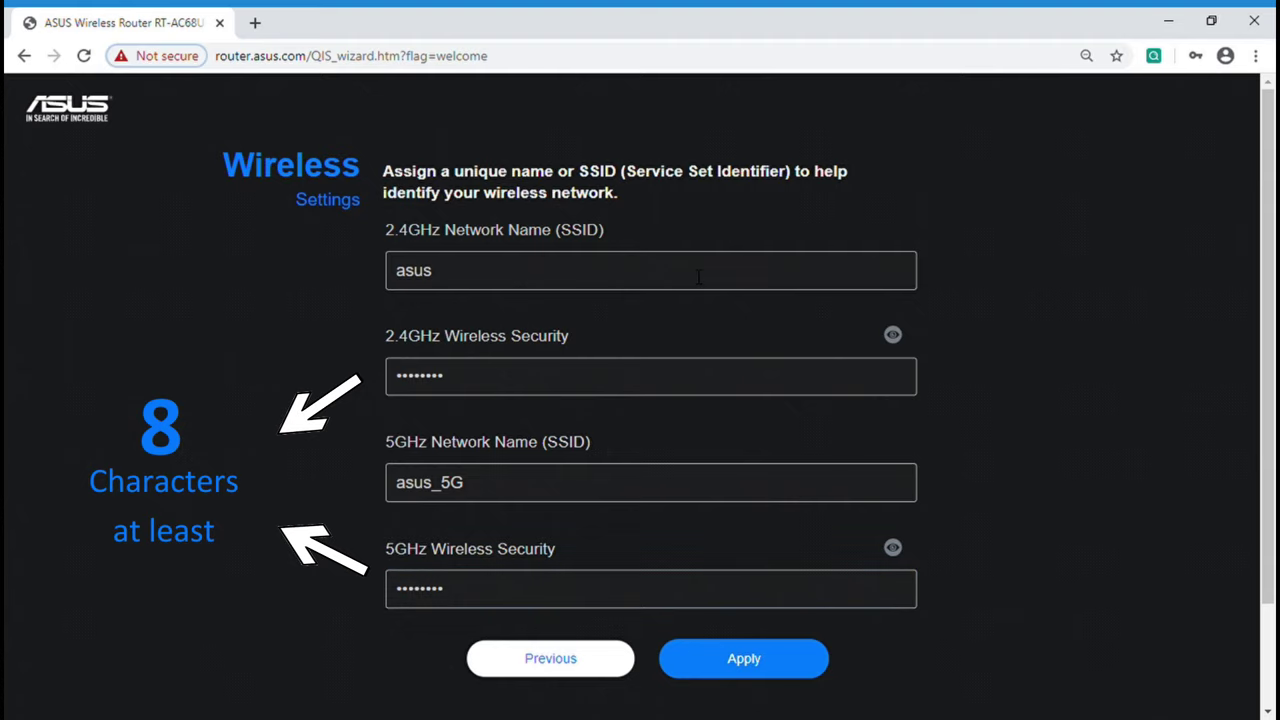
pyautogui.click(806, 656)
# - Enter a new router login name and password, confirm the password, and submit
pyautogui.click(592, 280)
pyautogui.write('a')
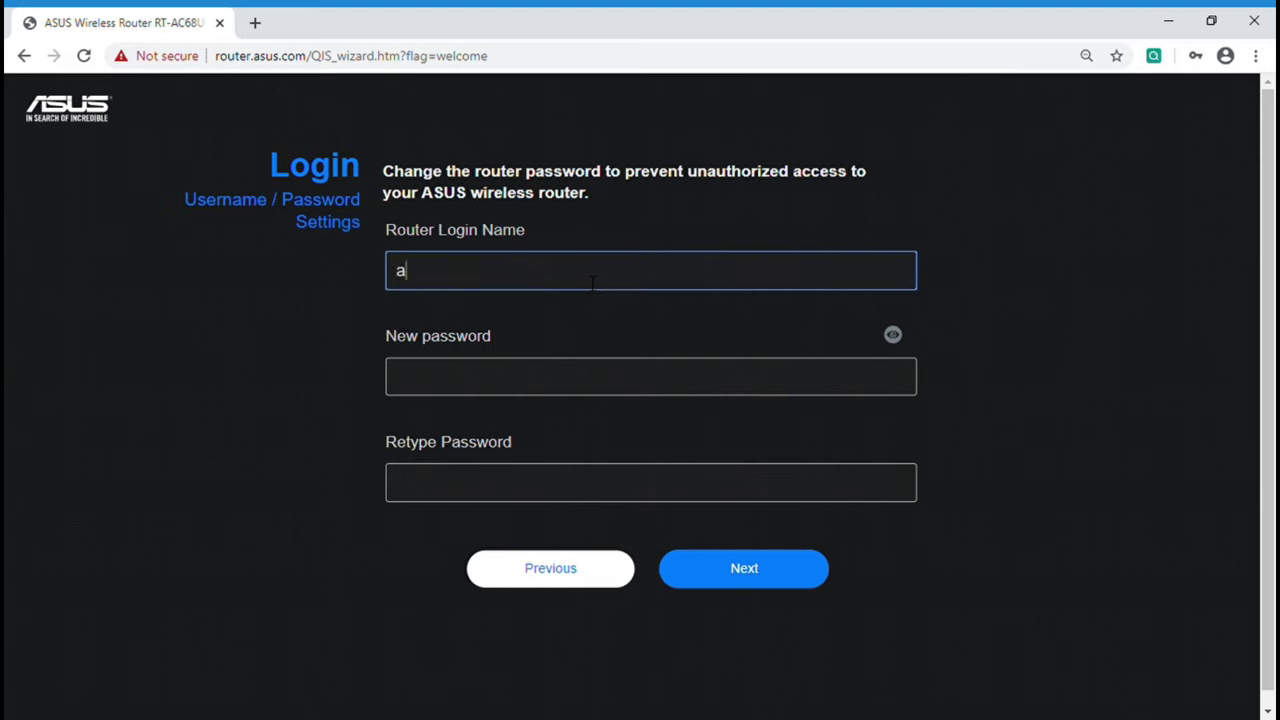
pyautogui.write('sus_router')
pyautogui.press('Tab')
pyautogui.write('a')
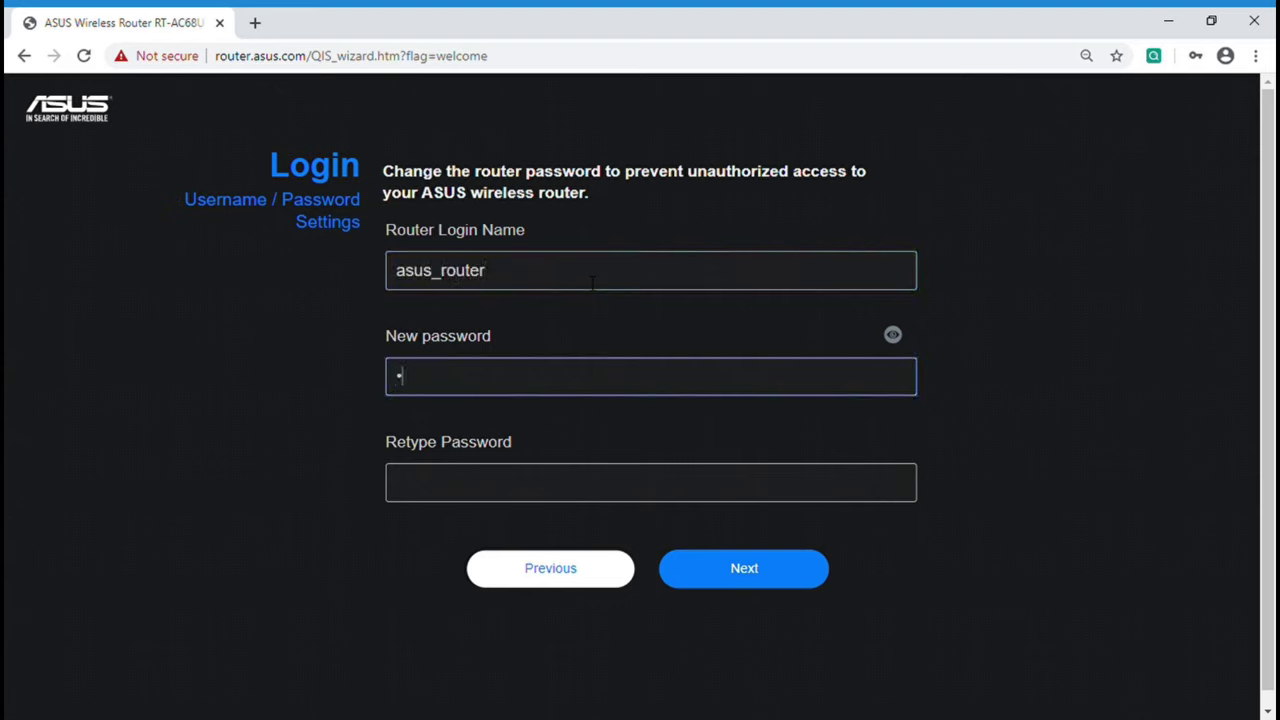
pyautogui.write('•••••••')
pyautogui.press('Tab')
pyautogui.write('••••••••')
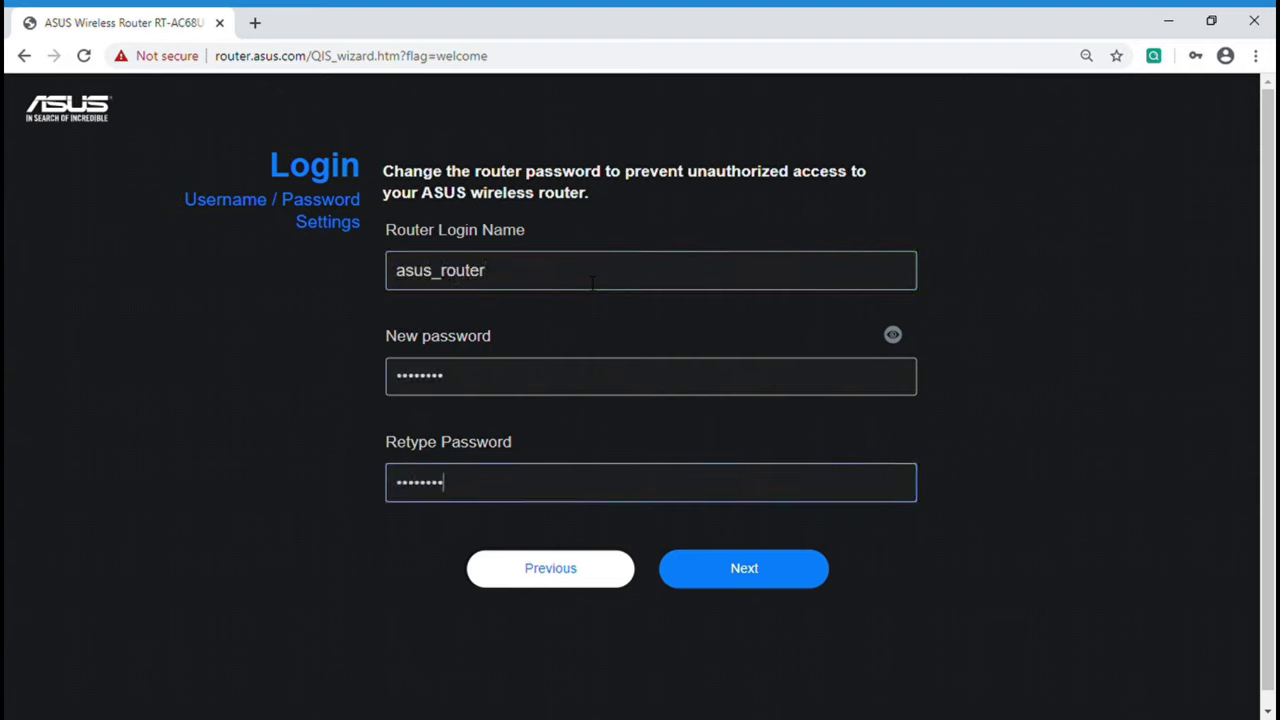
pyautogui.click(786, 586)
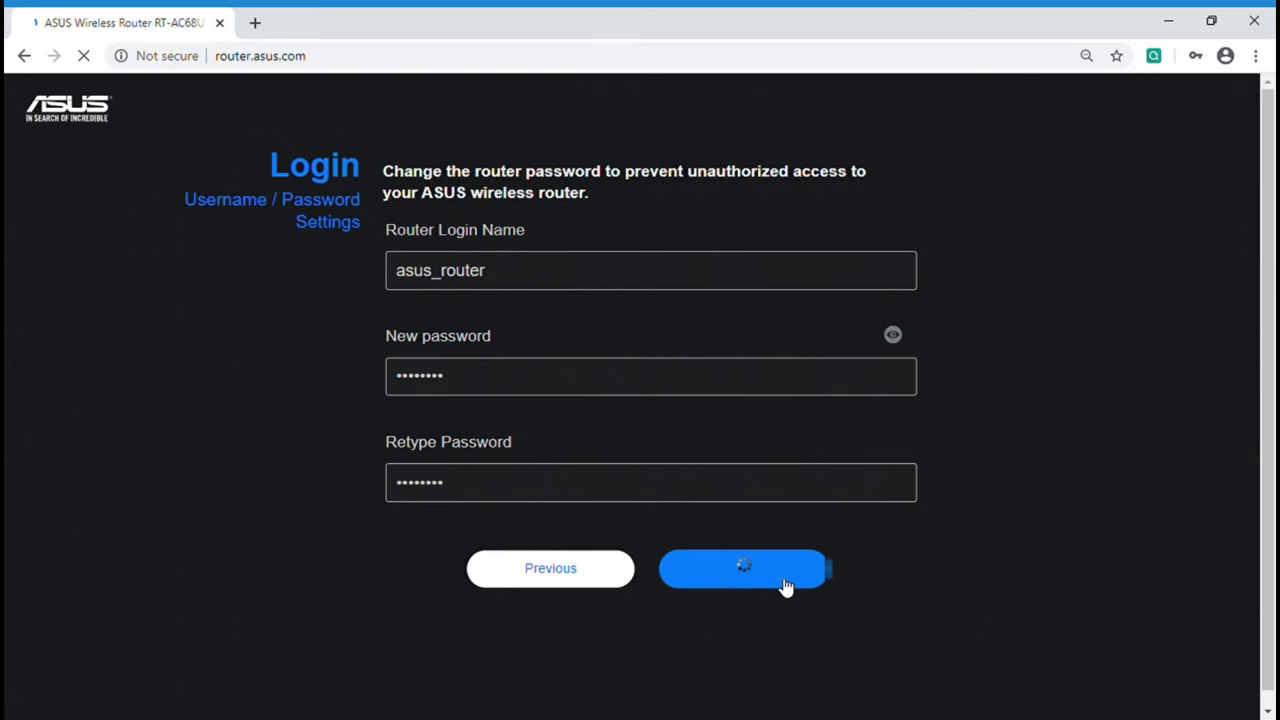